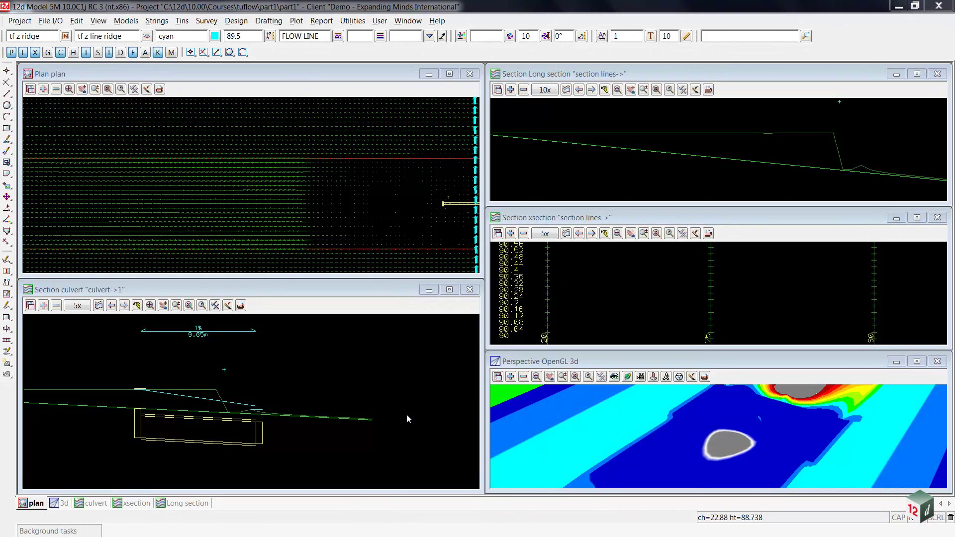
{"action": "scroll", "coordinate": [231, 222], "scroll_direction": "down", "scroll_amount": 2}
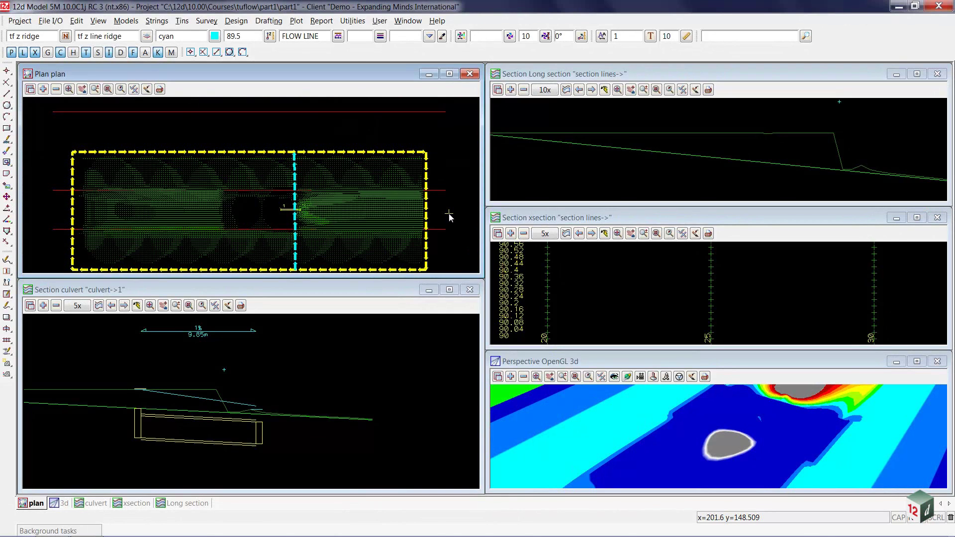
{"action": "scroll", "coordinate": [448, 217], "scroll_direction": "up", "scroll_amount": 2}
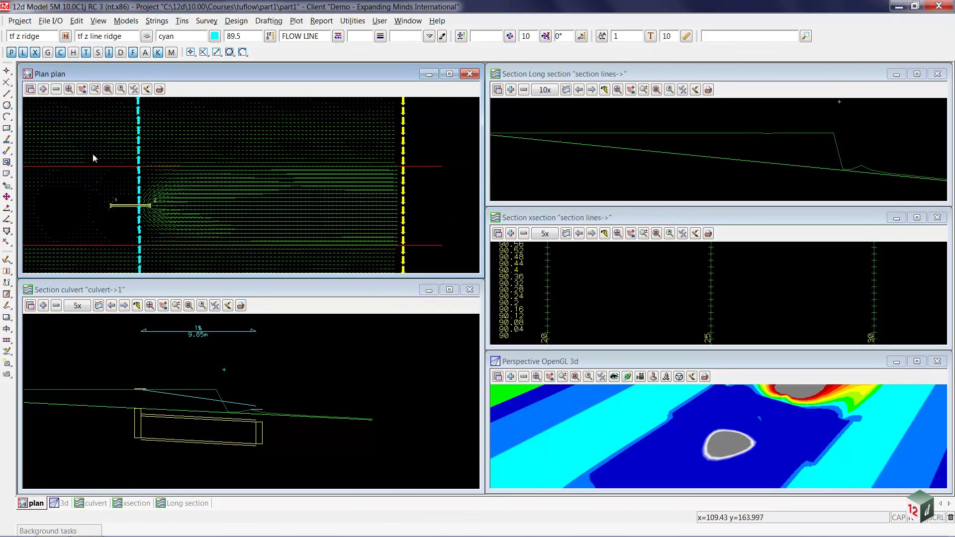
Add the tf z gulley model to the plan view alongside the culvert
{"action": "left_click", "coordinate": [43, 90]}
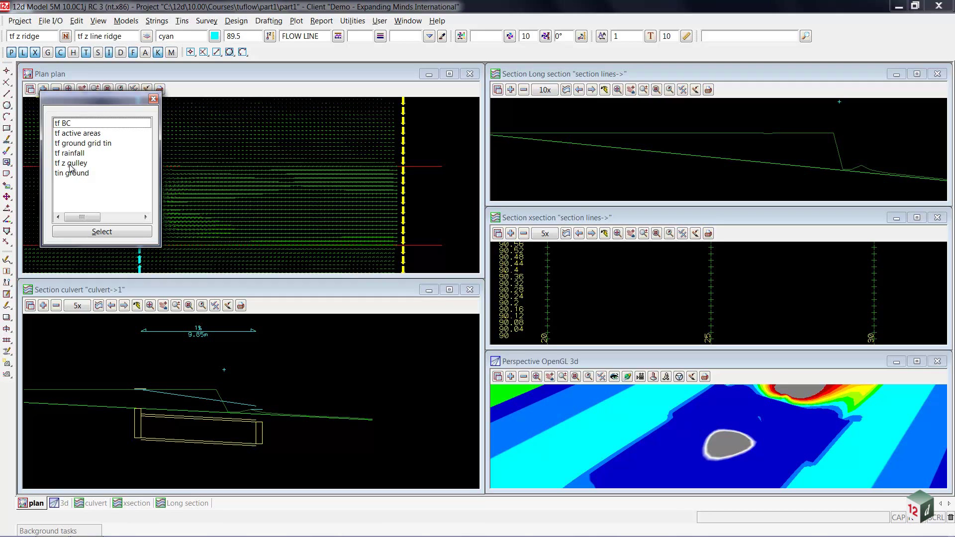
{"action": "left_click", "coordinate": [71, 165]}
{"action": "left_click", "coordinate": [136, 232]}
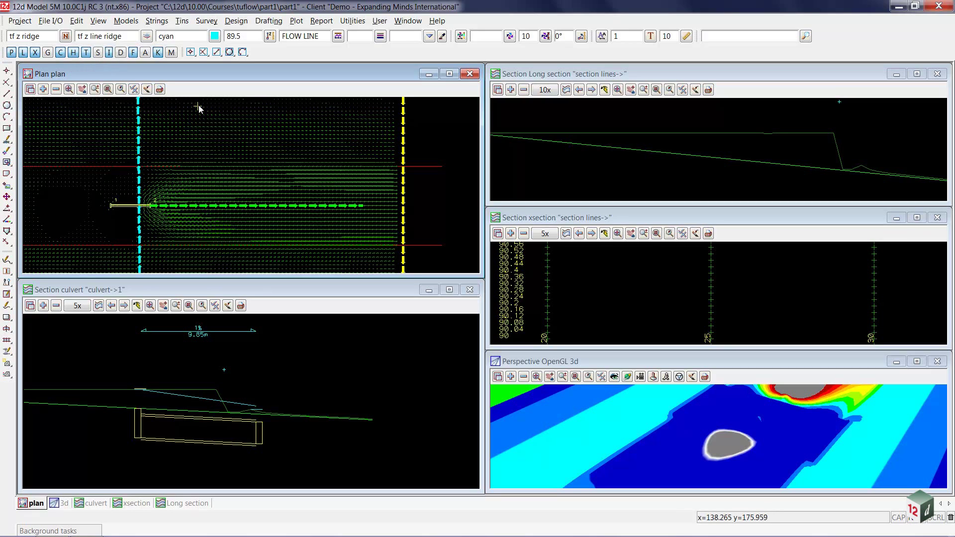
Clear the default string height and choose tf z gulley as the new-string name
{"action": "left_click", "coordinate": [250, 37]}
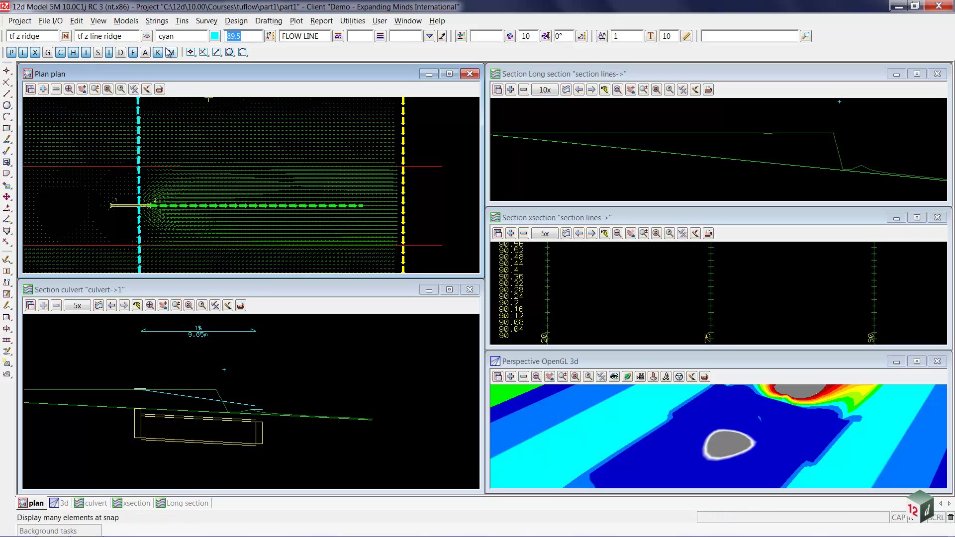
{"action": "key", "text": "BackSpace"}
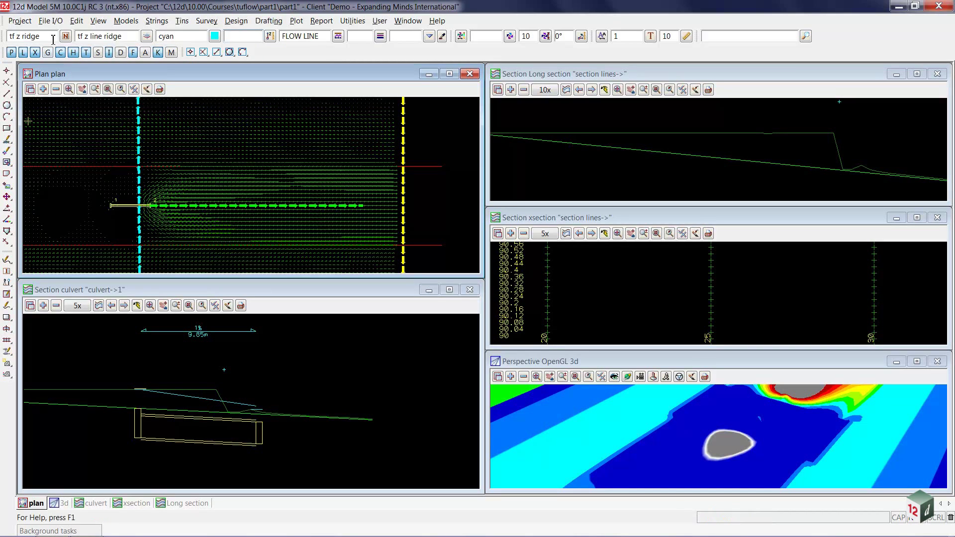
{"action": "left_click_drag", "start_coordinate": [52, 39], "coordinate": [2, 38]}
{"action": "type", "text": "tf"}
{"action": "key", "text": "Return"}
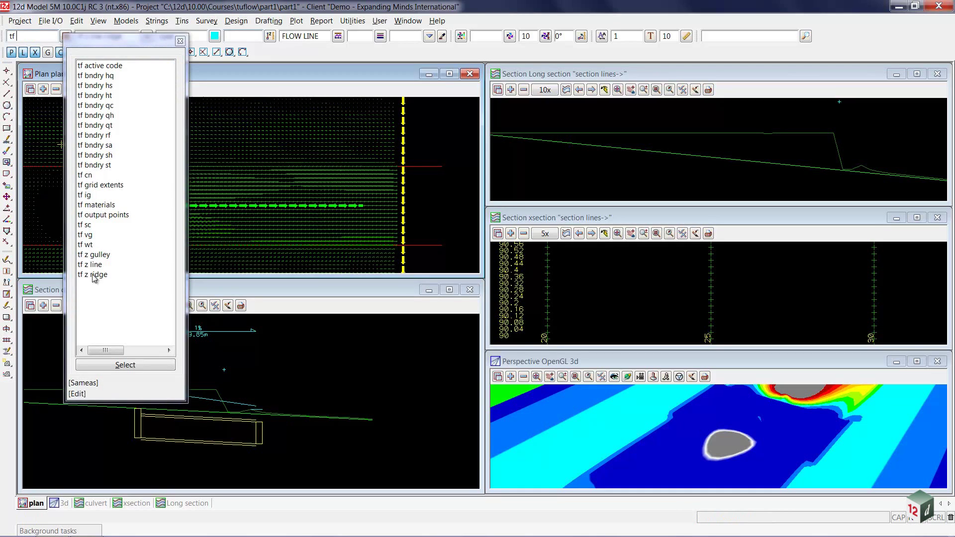
{"action": "left_click", "coordinate": [94, 257]}
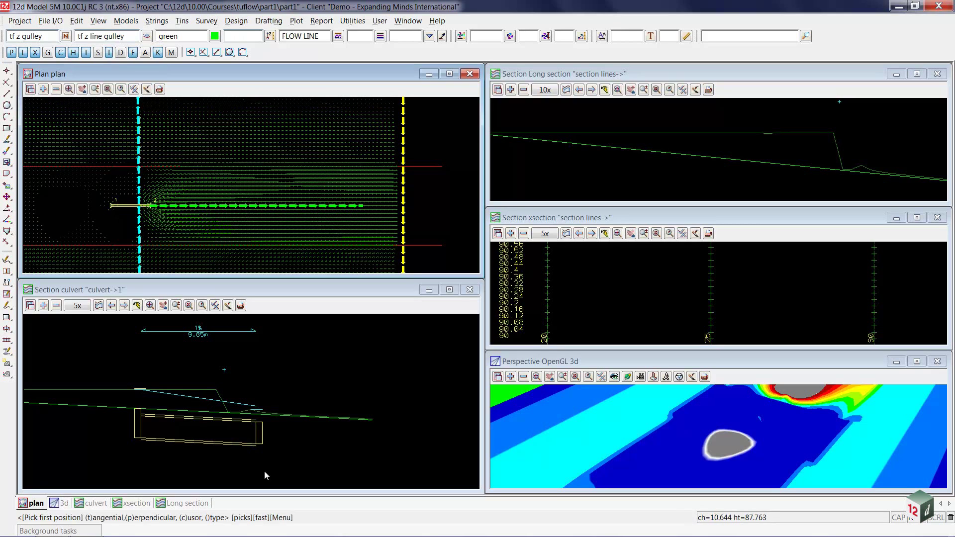
{"action": "left_click", "coordinate": [257, 446]}
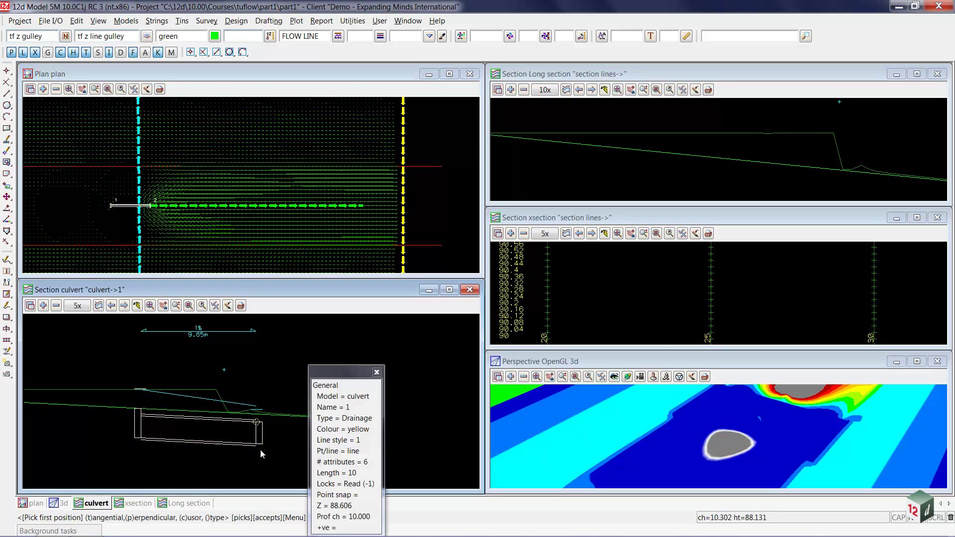
{"action": "scroll", "coordinate": [260, 449], "scroll_direction": "up", "scroll_amount": 2}
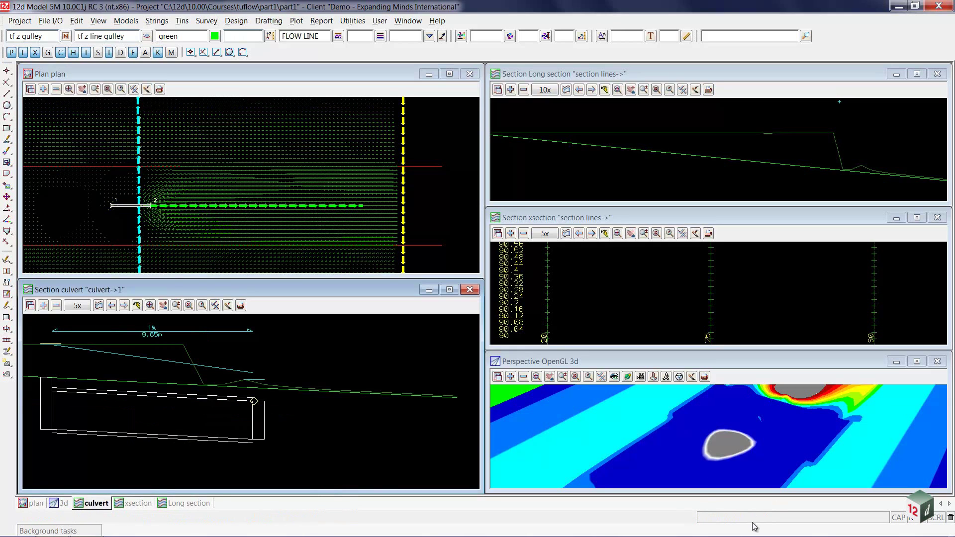
{"action": "scroll", "coordinate": [267, 451], "scroll_direction": "up", "scroll_amount": 2}
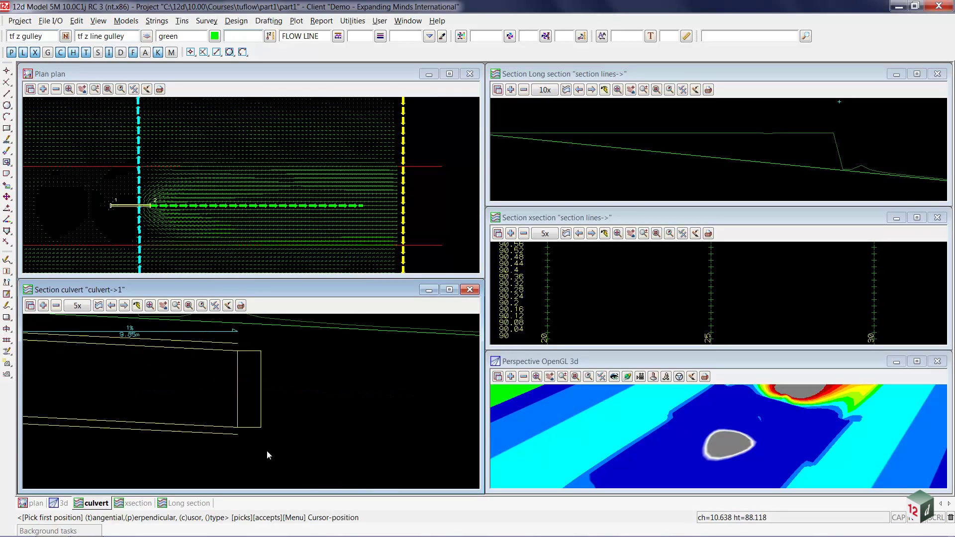
{"action": "scroll", "coordinate": [254, 445], "scroll_direction": "up", "scroll_amount": 2}
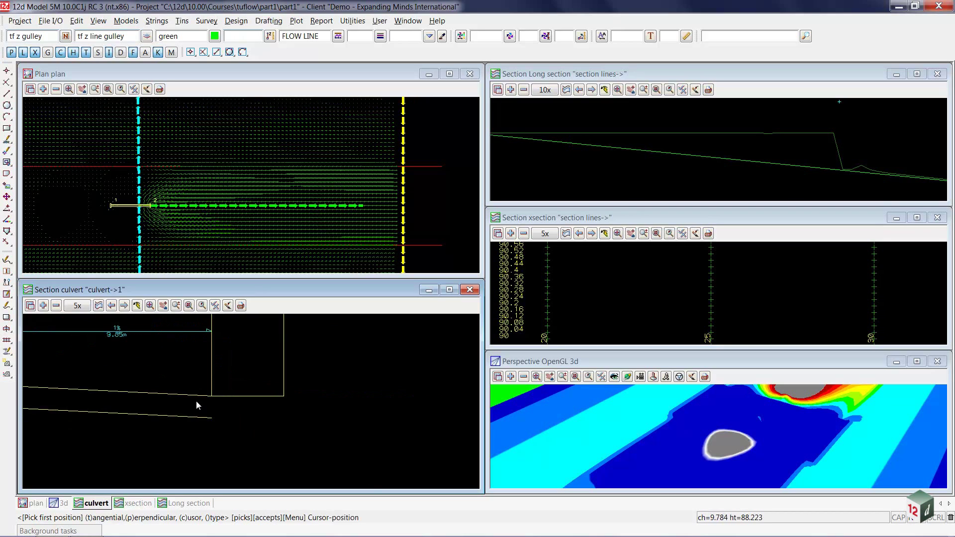
{"action": "left_click", "coordinate": [9, 353]}
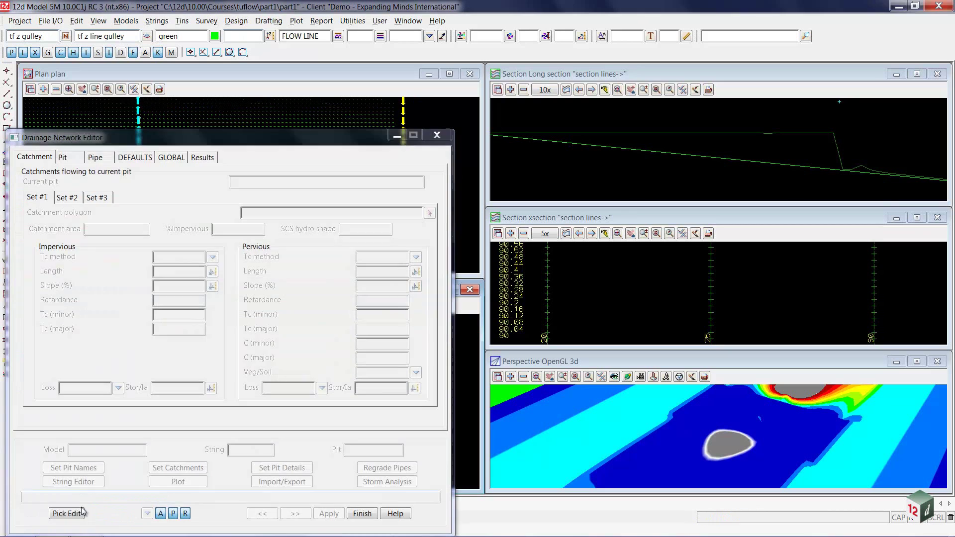
{"action": "left_click", "coordinate": [84, 512]}
{"action": "left_click", "coordinate": [144, 442]}
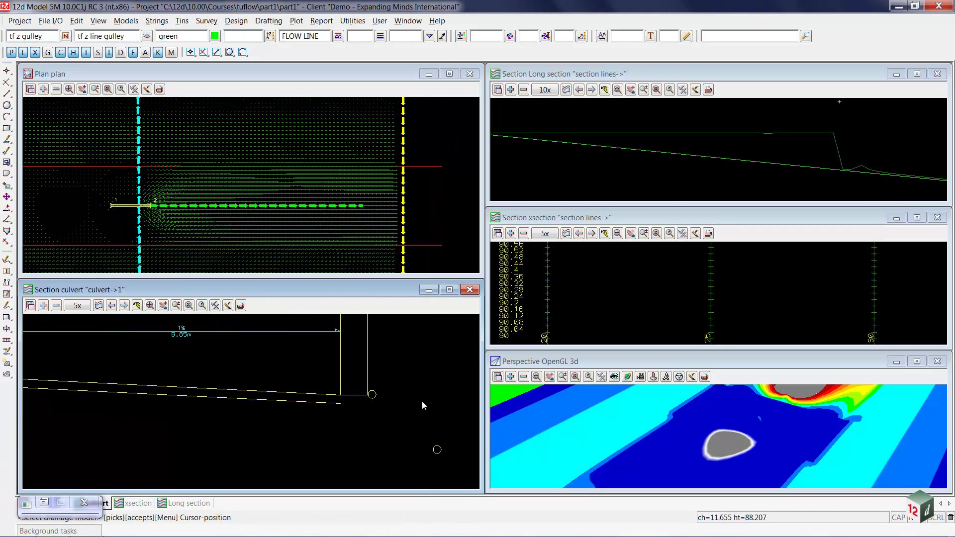
{"action": "left_click", "coordinate": [64, 381]}
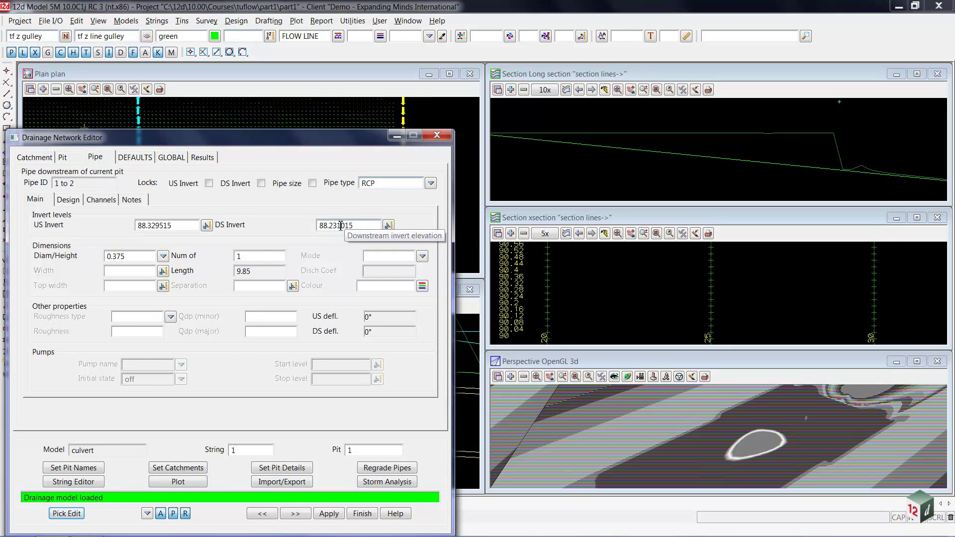
{"action": "left_click_drag", "start_coordinate": [340, 226], "coordinate": [288, 224]}
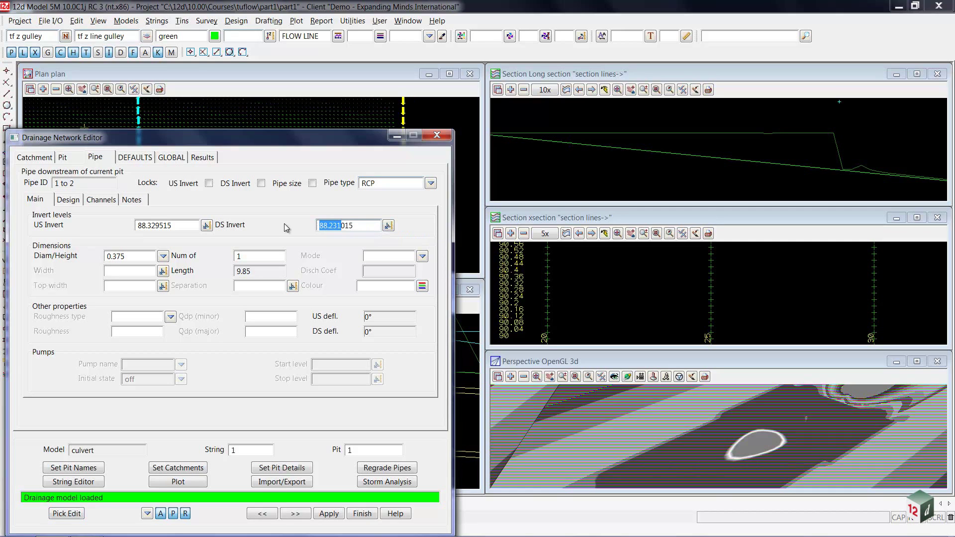
{"action": "left_click", "coordinate": [444, 139]}
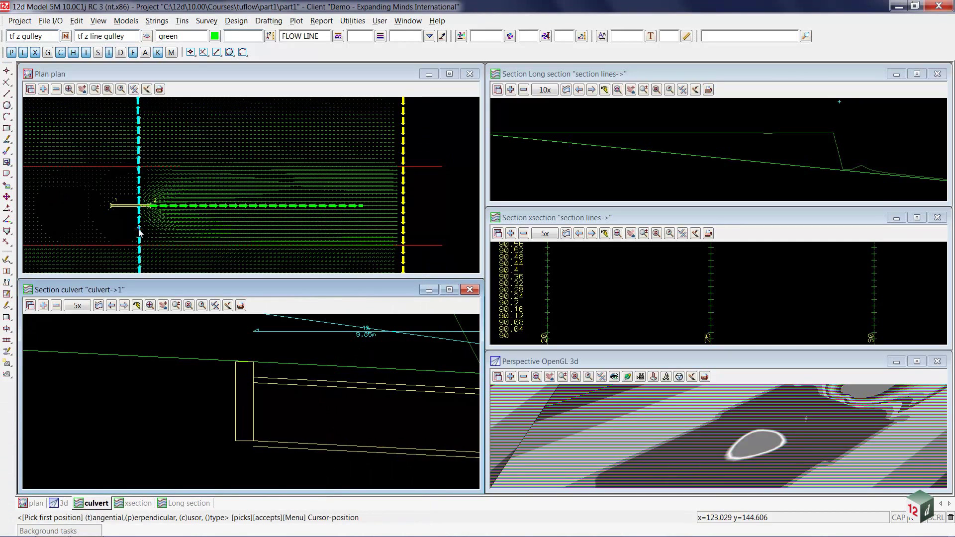
Place the gulley string's first point at the culvert's downstream end with height 88.231
{"action": "left_click", "coordinate": [157, 225]}
{"action": "scroll", "coordinate": [137, 193], "scroll_direction": "up", "scroll_amount": 3}
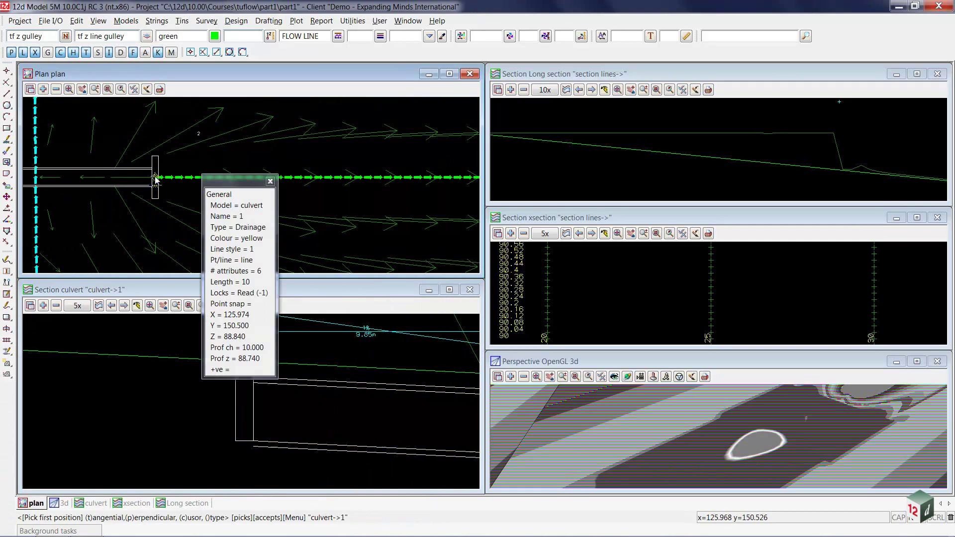
{"action": "left_click", "coordinate": [156, 179]}
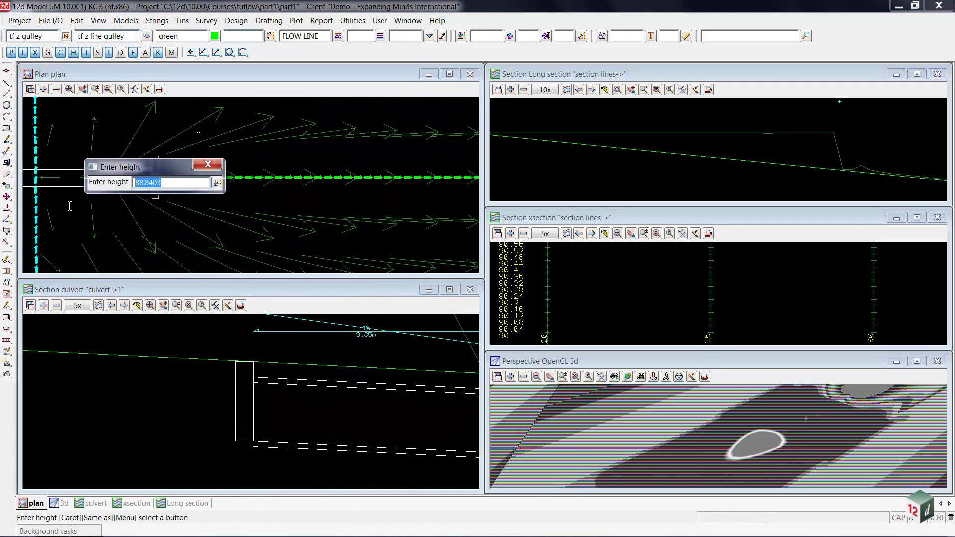
{"action": "key", "text": "BackSpace"}
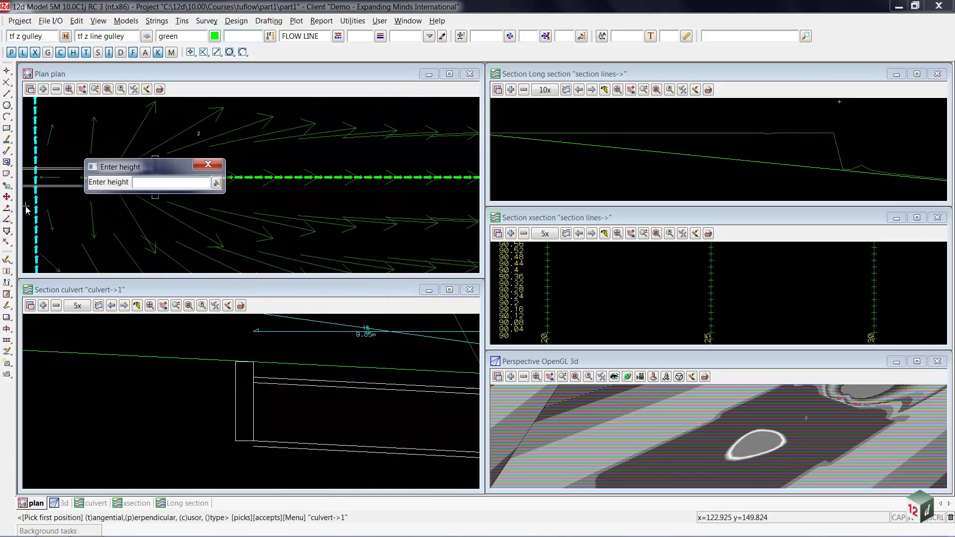
{"action": "type", "text": "88.231"}
{"action": "key", "text": "Return"}
{"action": "scroll", "coordinate": [219, 216], "scroll_direction": "down", "scroll_amount": 1}
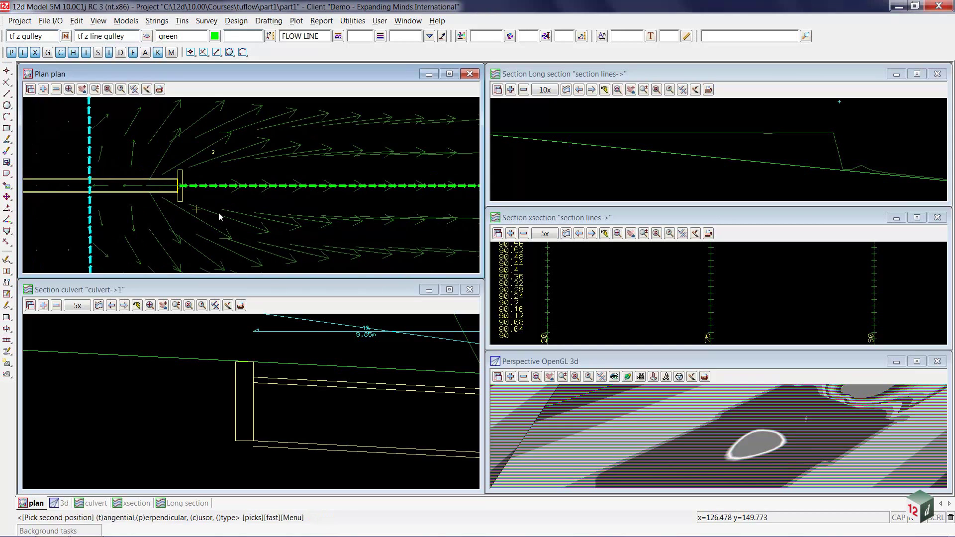
{"action": "scroll", "coordinate": [135, 213], "scroll_direction": "down", "scroll_amount": 2}
{"action": "scroll", "coordinate": [135, 213], "scroll_direction": "down", "scroll_amount": 1}
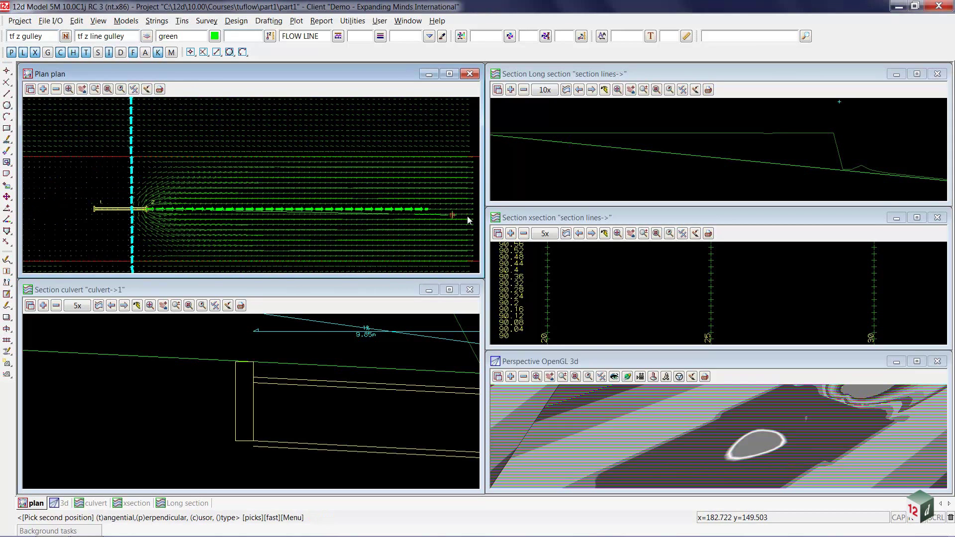
{"action": "scroll", "coordinate": [417, 215], "scroll_direction": "down", "scroll_amount": 1}
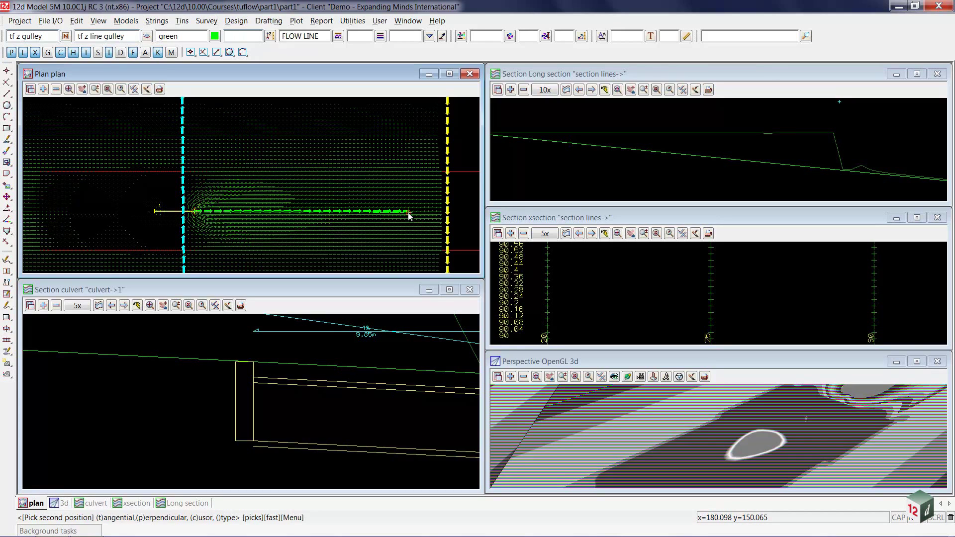
{"action": "scroll", "coordinate": [408, 212], "scroll_direction": "up", "scroll_amount": 2}
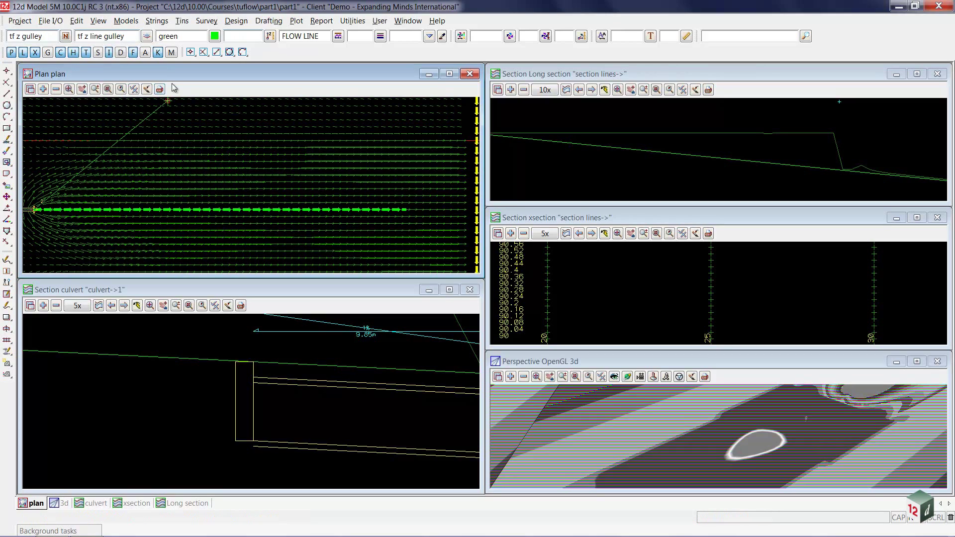
Inquire the ground tin height at the gulley string's far end
{"action": "left_click", "coordinate": [183, 21]}
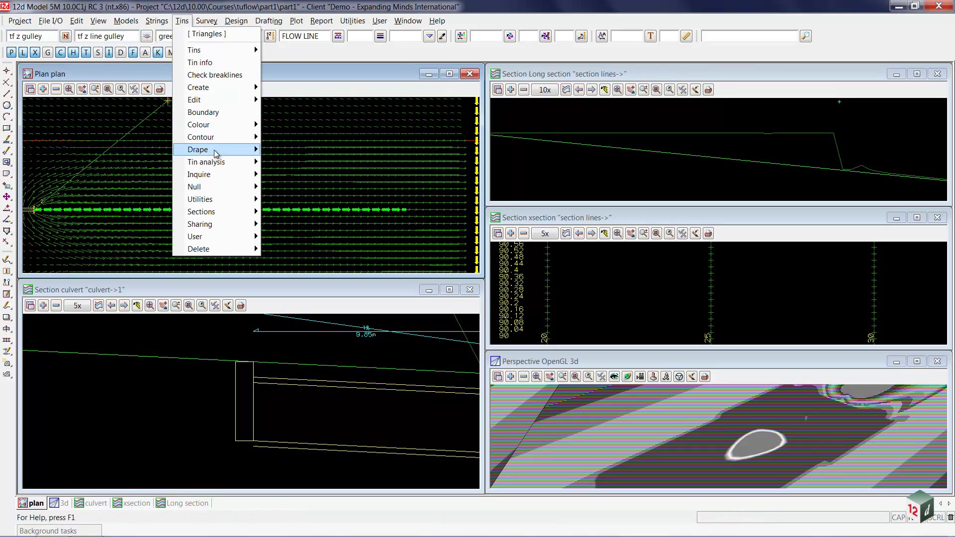
{"action": "mouse_move", "coordinate": [198, 175]}
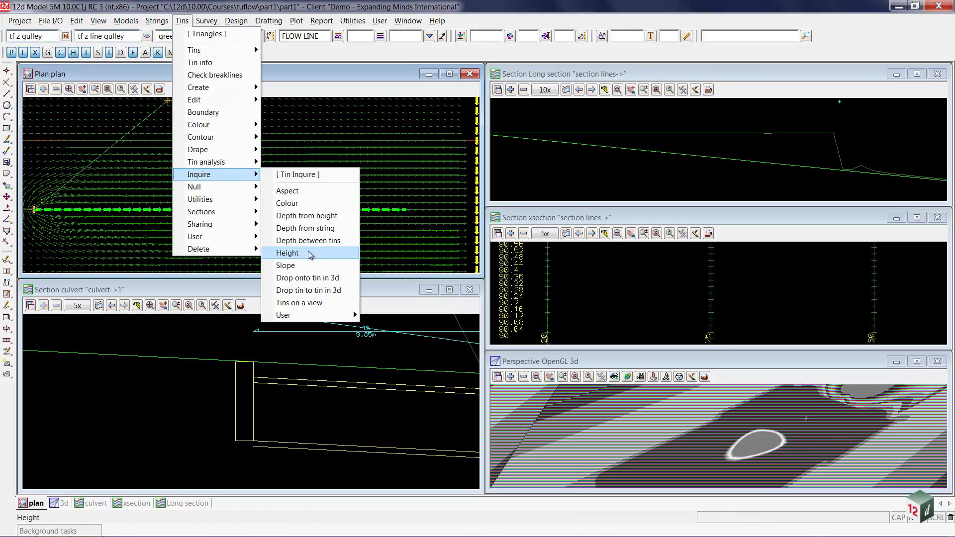
{"action": "left_click", "coordinate": [310, 255]}
{"action": "left_click", "coordinate": [462, 279]}
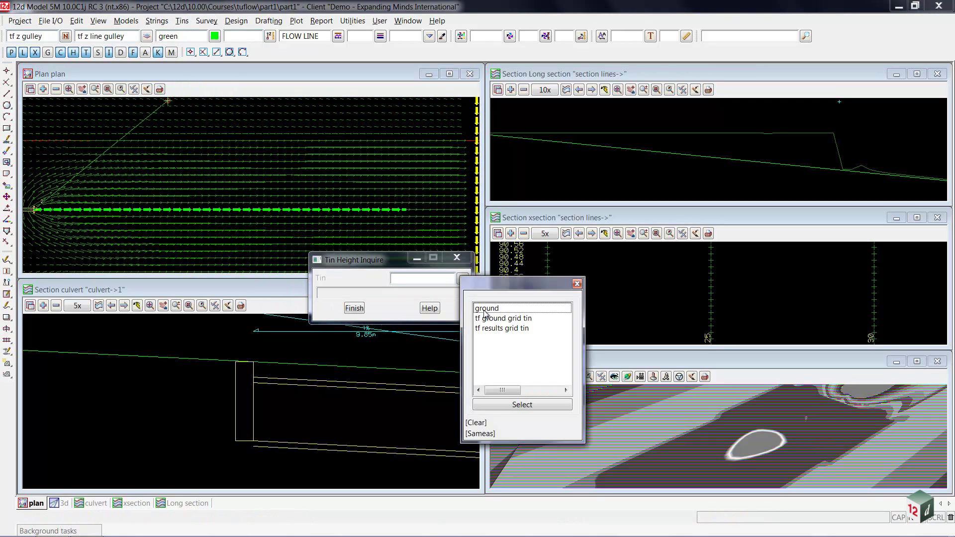
{"action": "left_click", "coordinate": [485, 310]}
{"action": "left_click", "coordinate": [462, 178]}
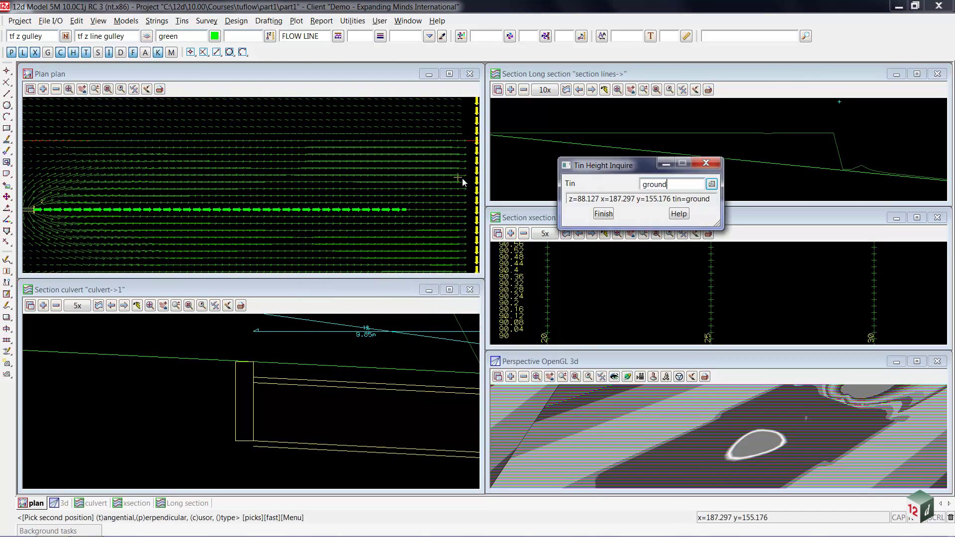
{"action": "left_click", "coordinate": [404, 214]}
{"action": "left_click", "coordinate": [406, 214]}
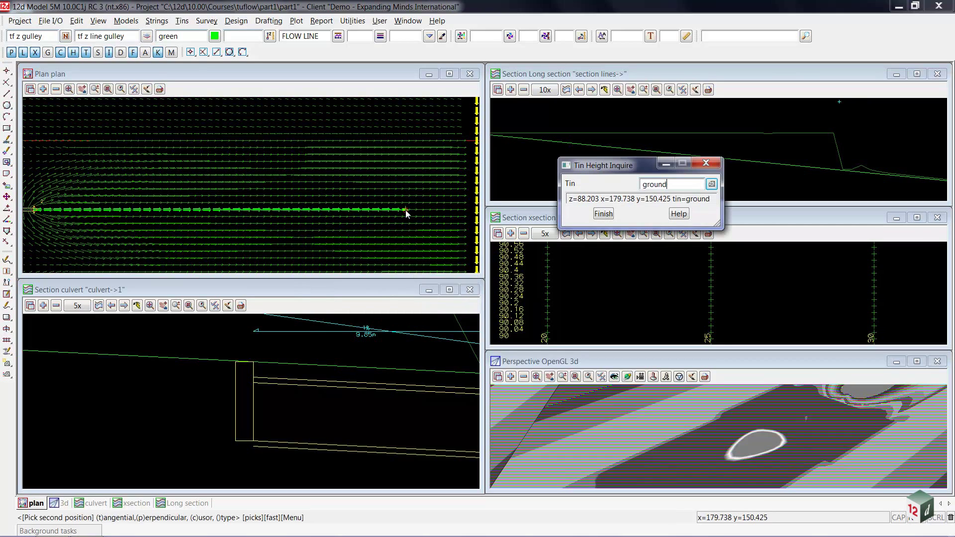
Set the gulley string's end vertex height to 88.2 to match the ground
{"action": "left_click", "coordinate": [405, 210]}
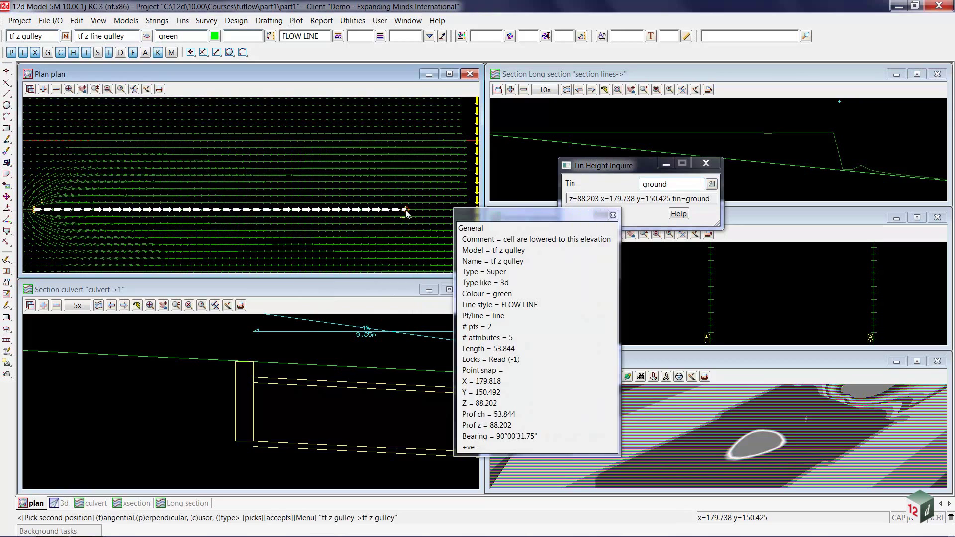
{"action": "left_click", "coordinate": [406, 214]}
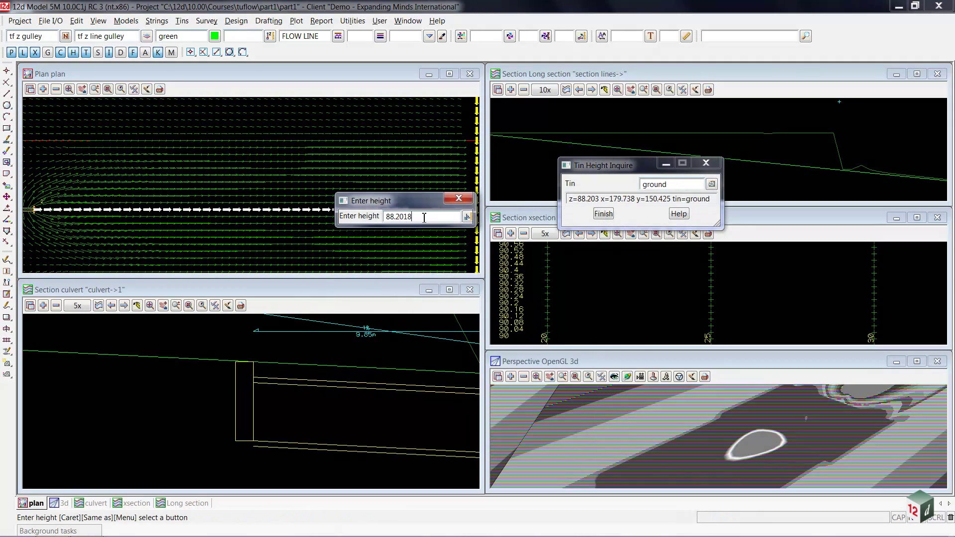
{"action": "key", "text": "BackSpace"}
{"action": "key", "text": "BackSpace"}
{"action": "key", "text": "BackSpace"}
{"action": "key", "text": "Return"}
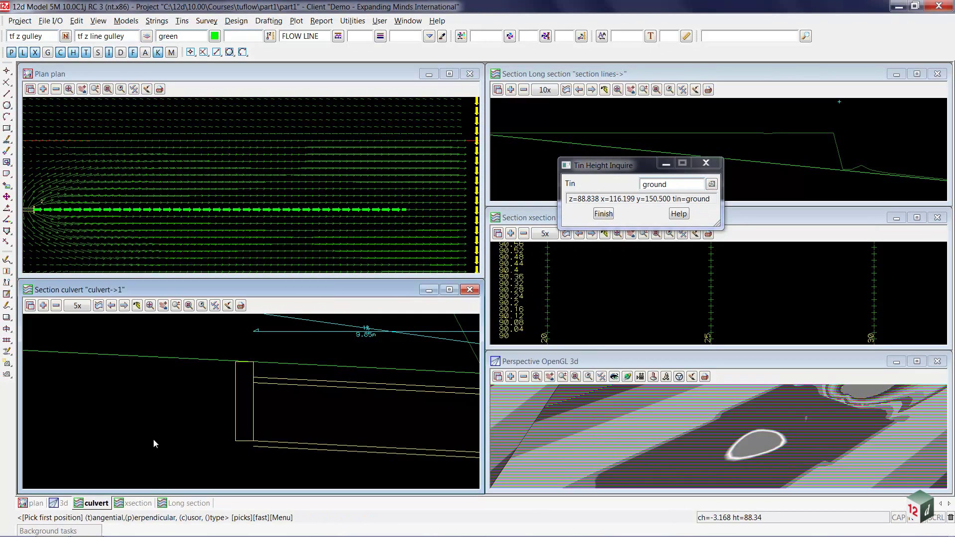
{"action": "scroll", "coordinate": [81, 396], "scroll_direction": "down", "scroll_amount": 3}
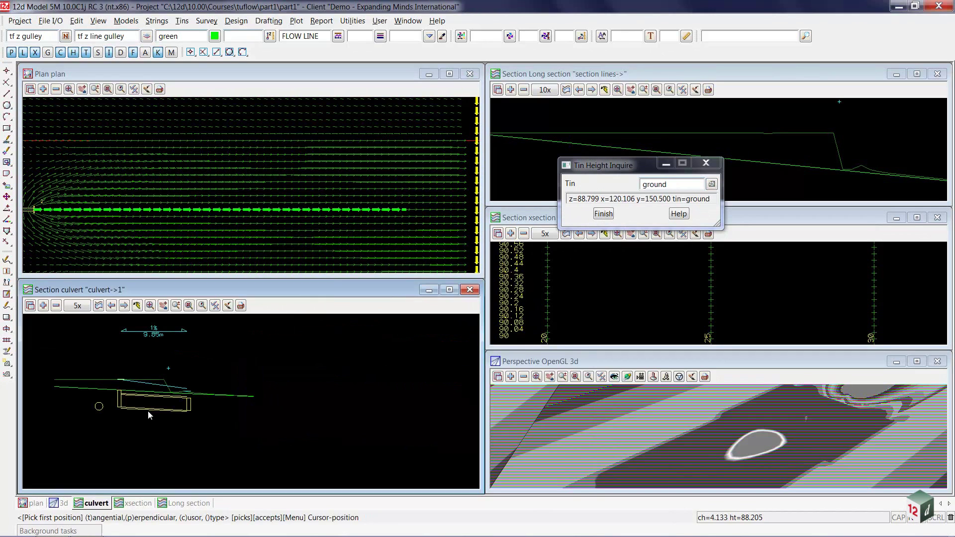
Add the gully model to the culvert section and inquire the culvert string
{"action": "left_click", "coordinate": [45, 306]}
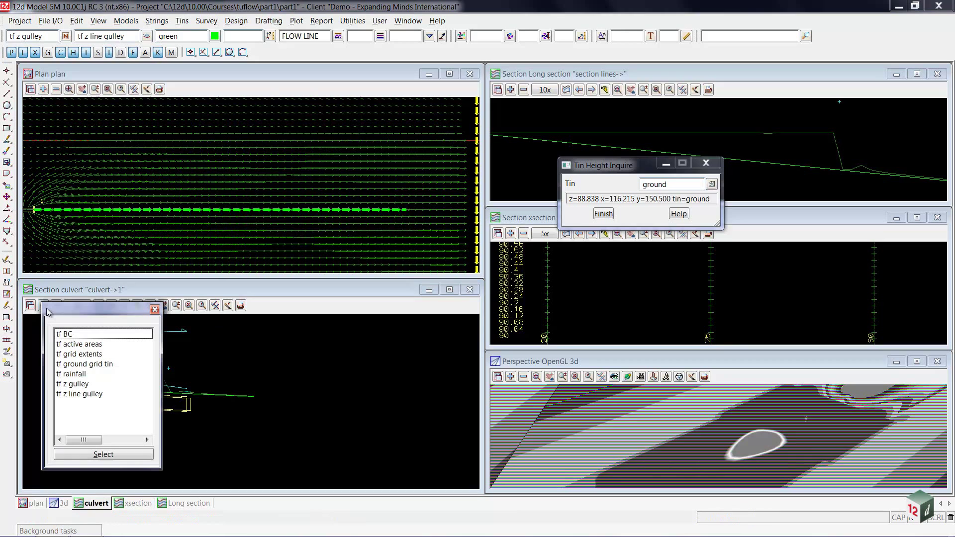
{"action": "left_click", "coordinate": [89, 393]}
{"action": "left_click", "coordinate": [147, 422]}
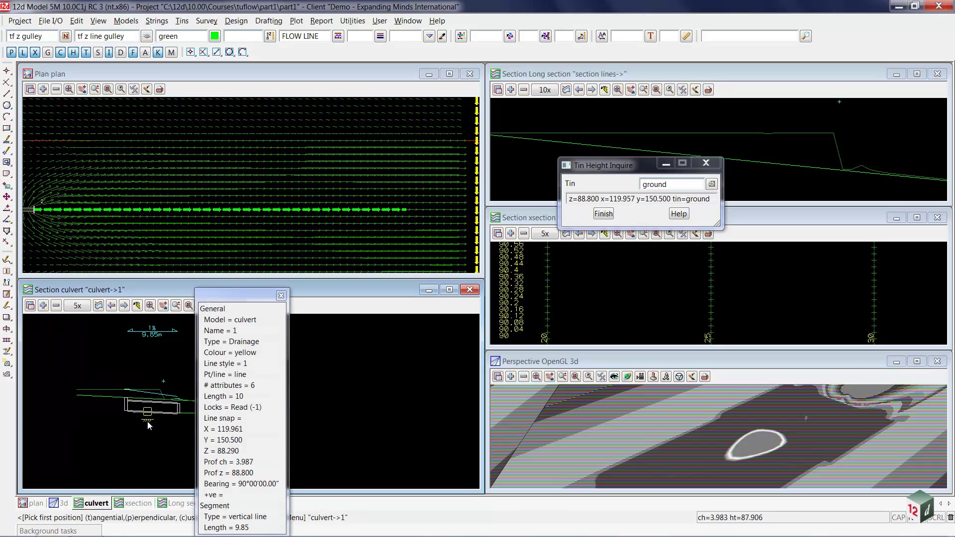
{"action": "scroll", "coordinate": [147, 421], "scroll_direction": "up", "scroll_amount": 1}
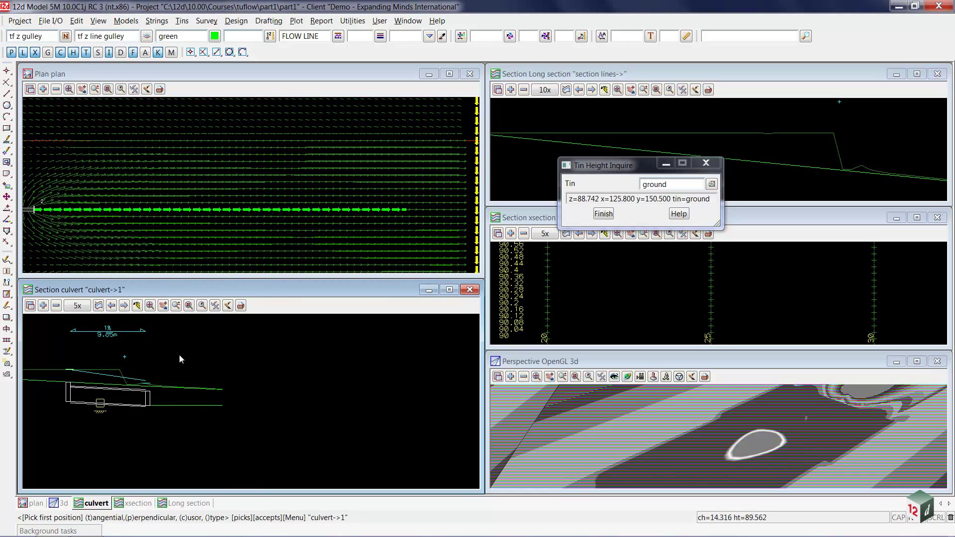
Set the culvert section's Extend Right to 50 via Settings > Extend
{"action": "left_click", "coordinate": [31, 307]}
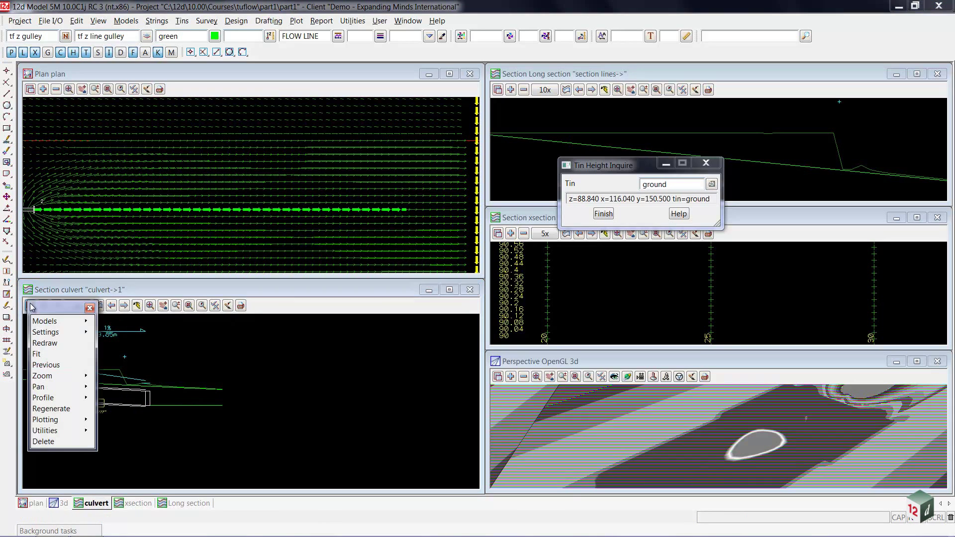
{"action": "left_click", "coordinate": [84, 333]}
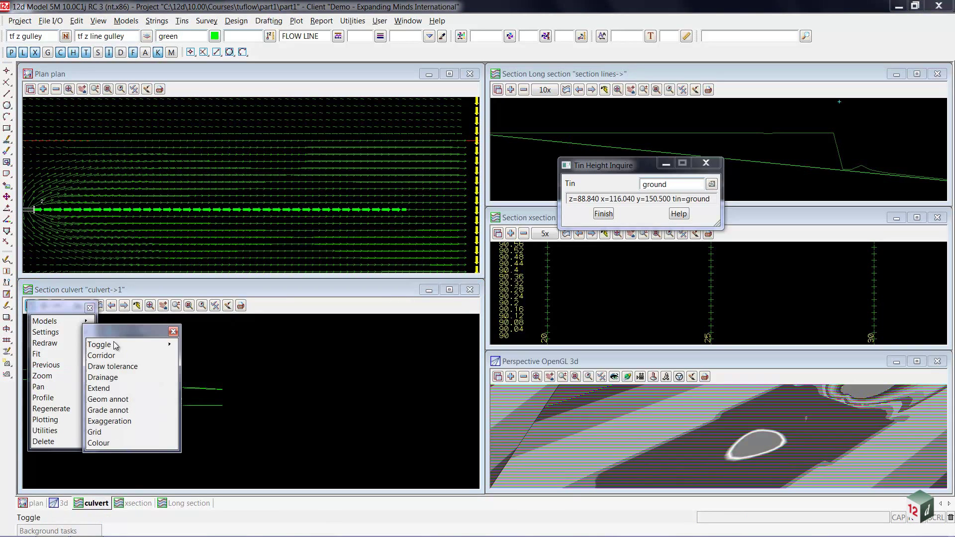
{"action": "left_click", "coordinate": [113, 389]}
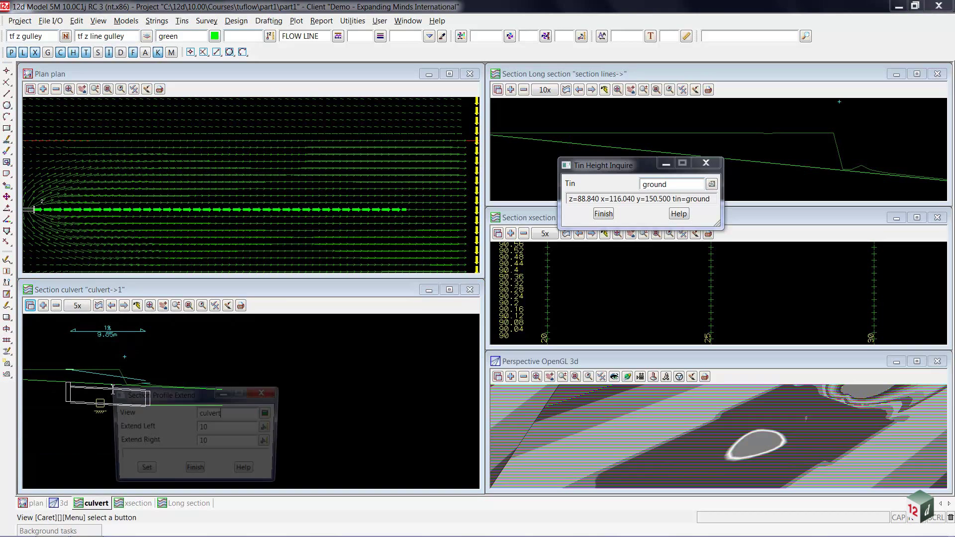
{"action": "double_click", "coordinate": [230, 442]}
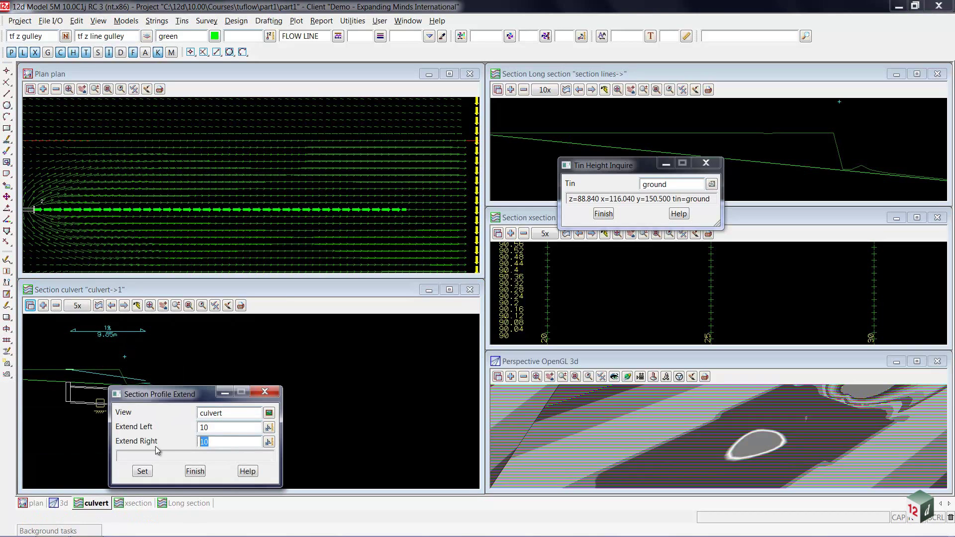
{"action": "type", "text": "50"}
{"action": "left_click", "coordinate": [141, 473]}
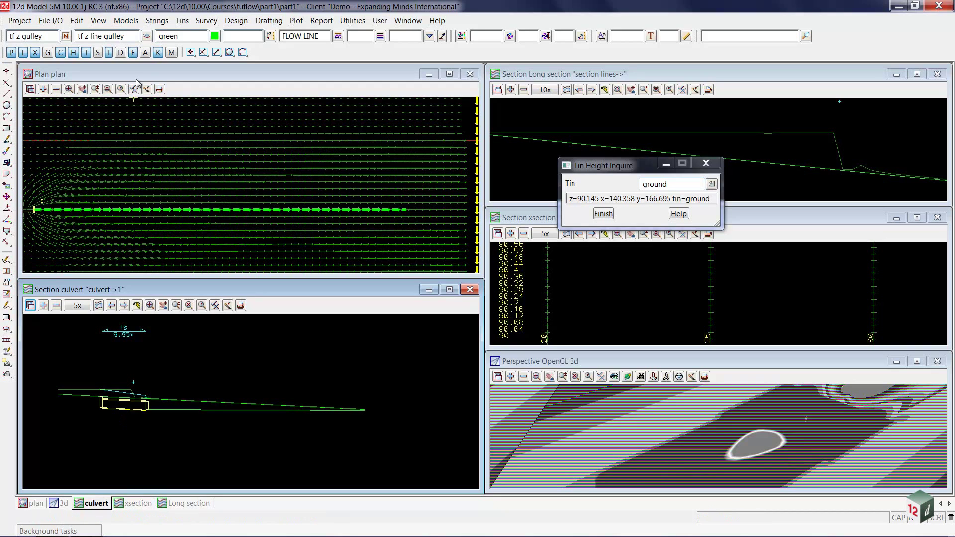
Permanently delete the tf z gulley model via Models > Delete and confirm
{"action": "left_click", "coordinate": [127, 21]}
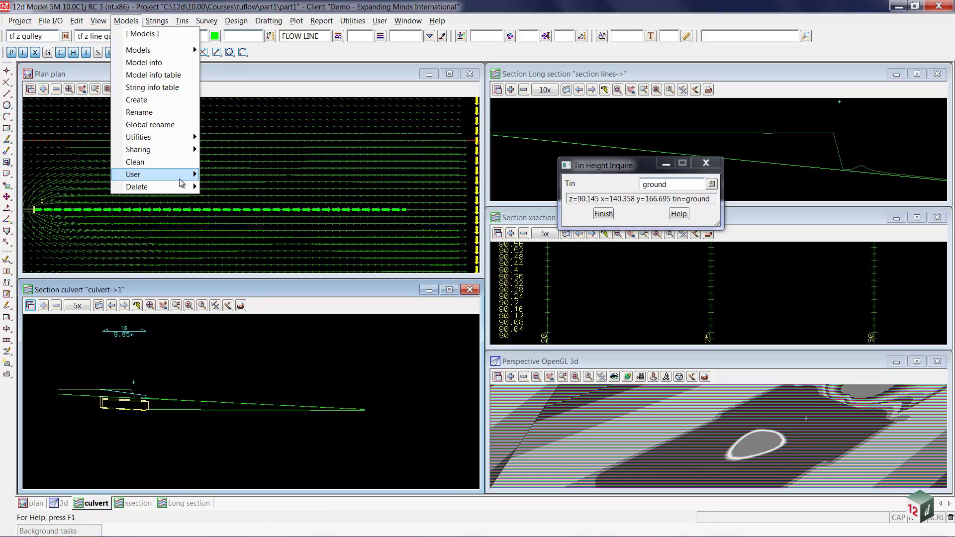
{"action": "mouse_move", "coordinate": [136, 186]}
{"action": "left_click", "coordinate": [239, 203]}
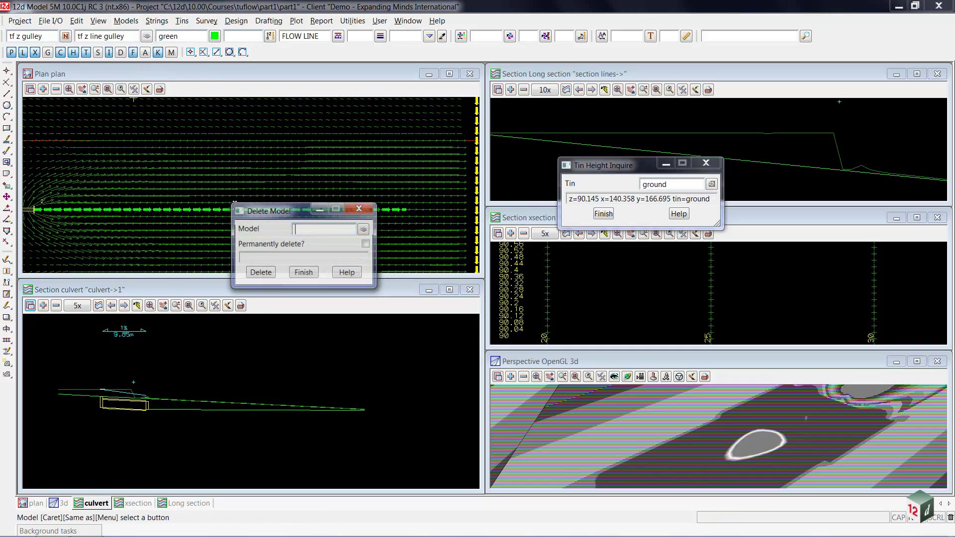
{"action": "type", "text": "tf"}
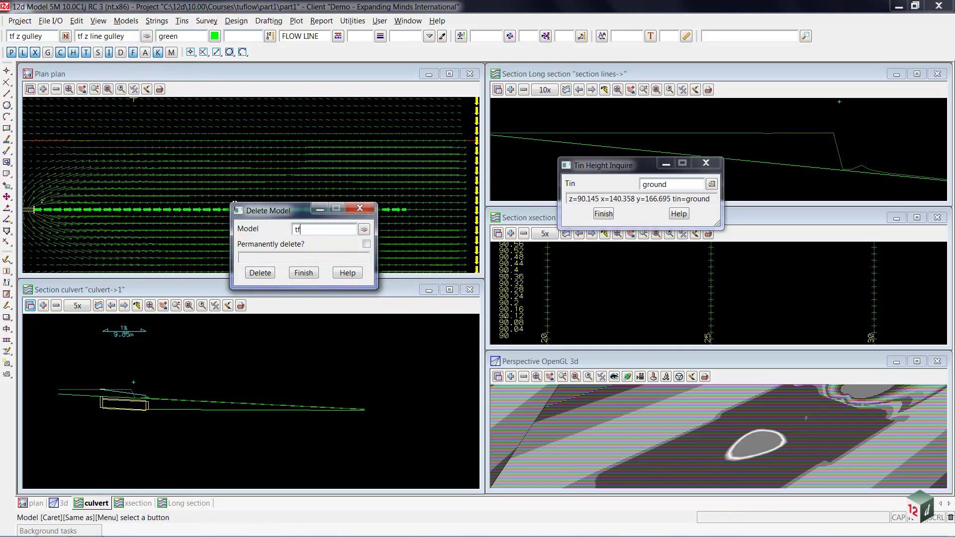
{"action": "left_click", "coordinate": [363, 230]}
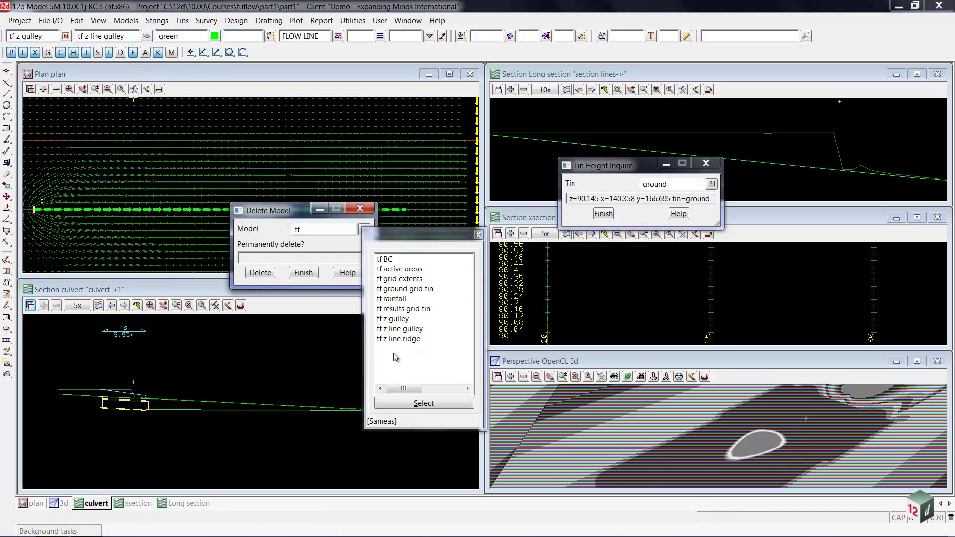
{"action": "left_click", "coordinate": [394, 319]}
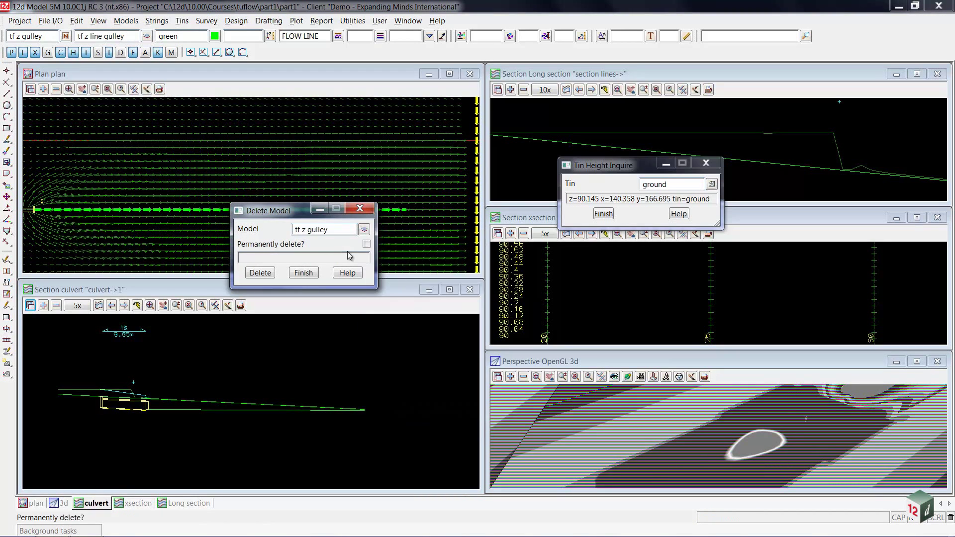
{"action": "left_click", "coordinate": [348, 255]}
{"action": "left_click", "coordinate": [260, 274]}
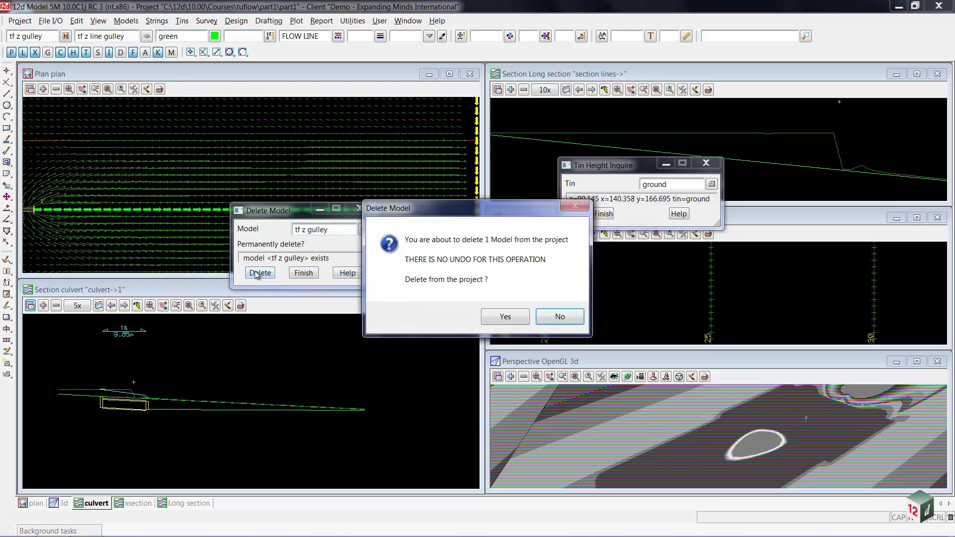
{"action": "left_click", "coordinate": [502, 317]}
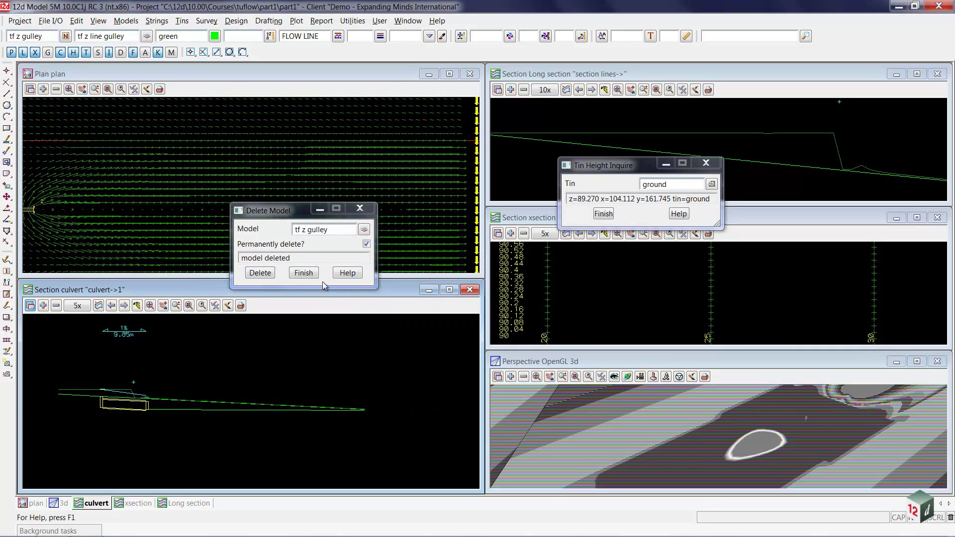
{"action": "left_click", "coordinate": [303, 272]}
{"action": "scroll", "coordinate": [196, 405], "scroll_direction": "down", "scroll_amount": 1}
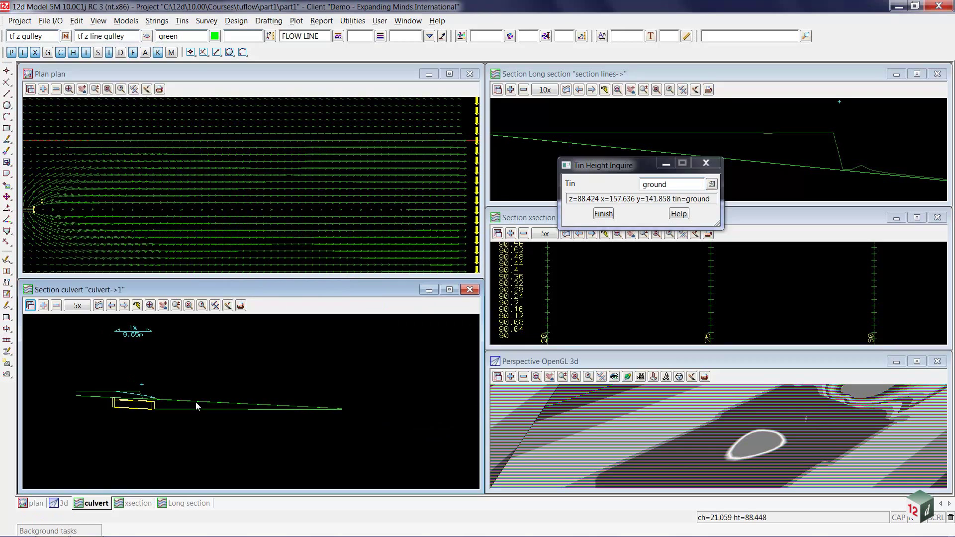
{"action": "scroll", "coordinate": [169, 420], "scroll_direction": "up", "scroll_amount": 1}
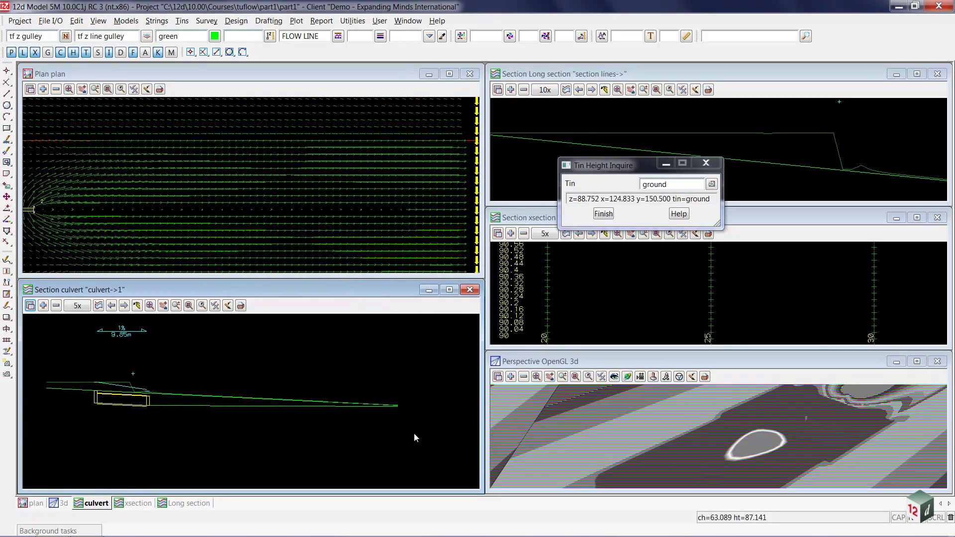
{"action": "left_click", "coordinate": [96, 400]}
{"action": "left_click", "coordinate": [152, 413]}
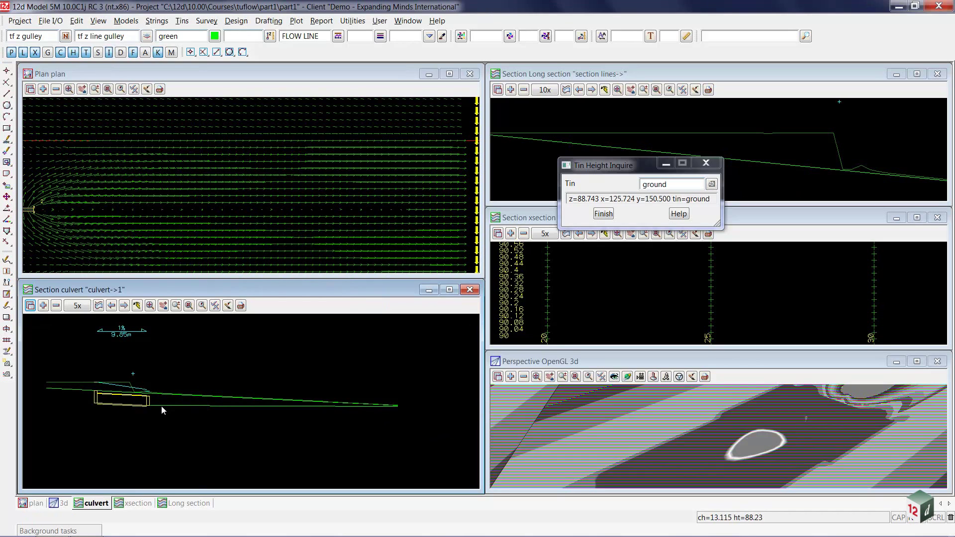